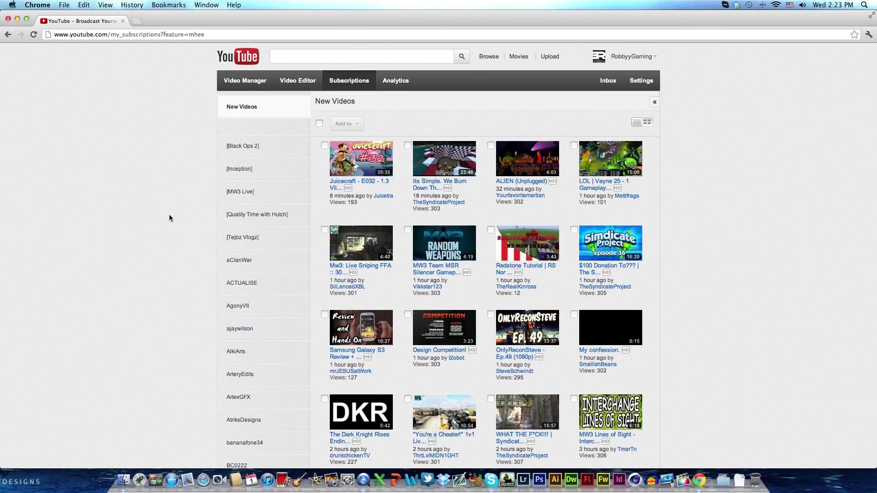
Step: Open Video Manager from the RobbyyGaming account menu to list the channel's uploads
click(639, 61)
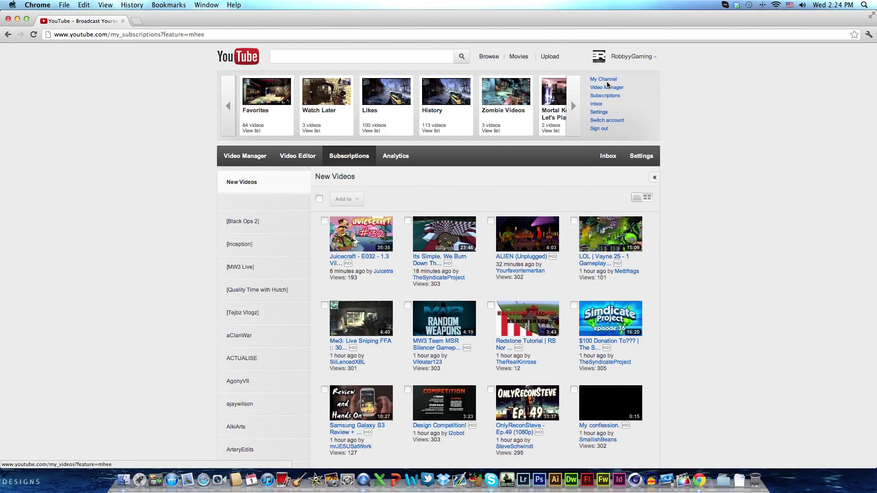
click(605, 87)
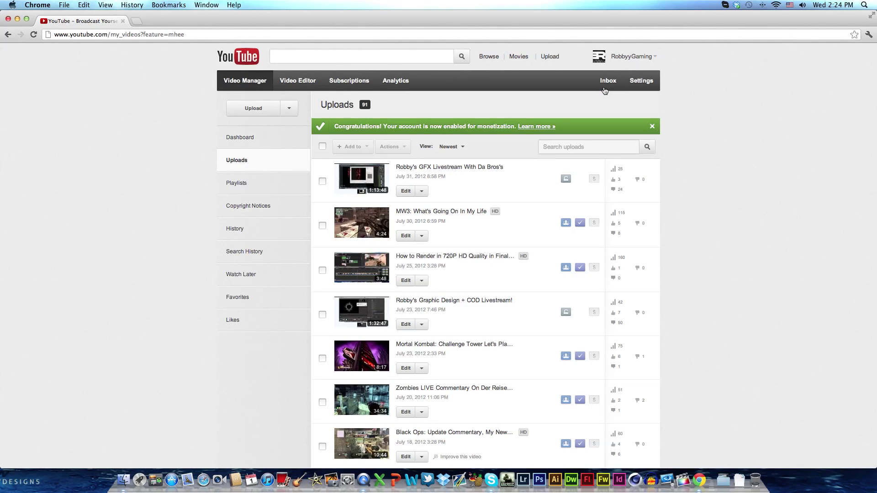
Step: Open the 'MW3: What's Going On In My Life' video and launch a Google+ Hangout from its share options
click(358, 229)
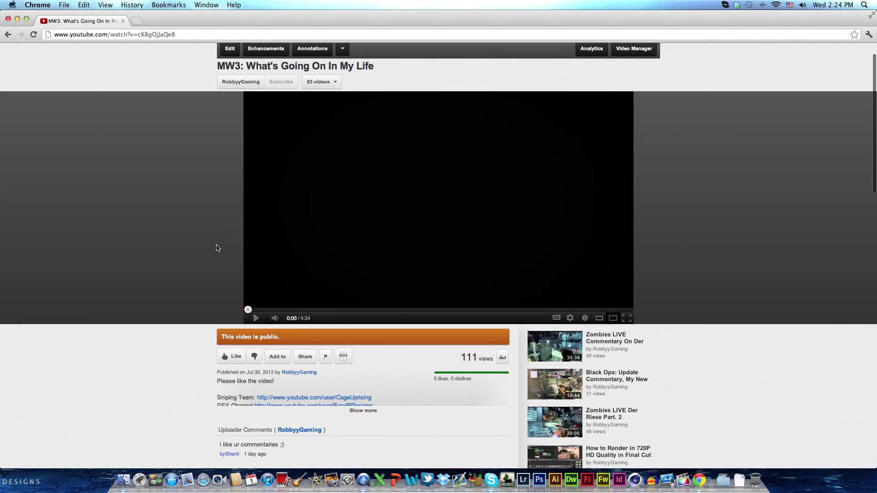
scroll(192, 185, down, 3)
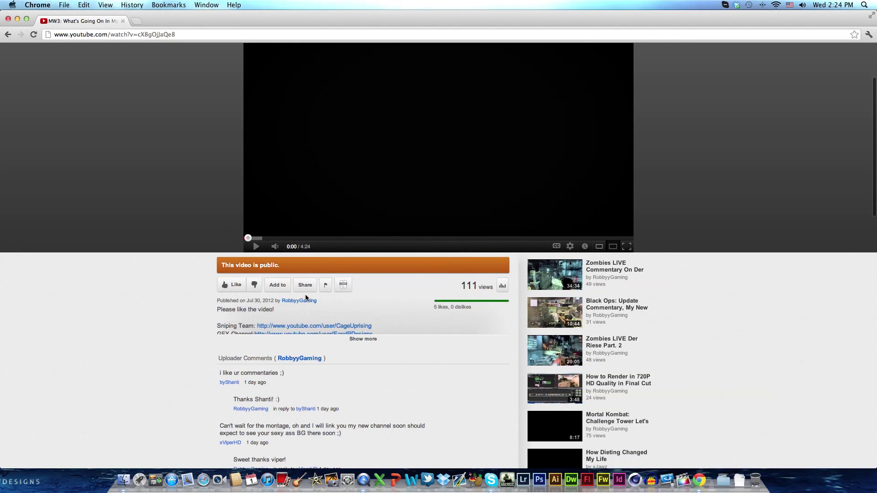
click(305, 357)
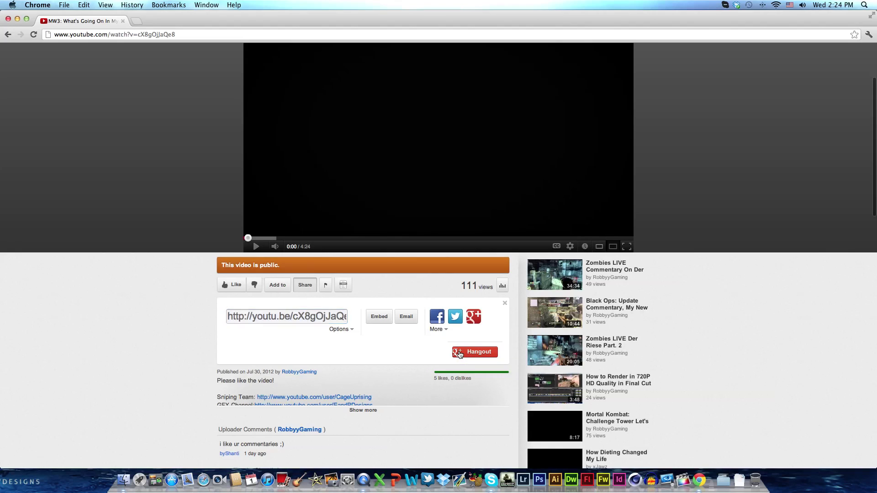
click(473, 352)
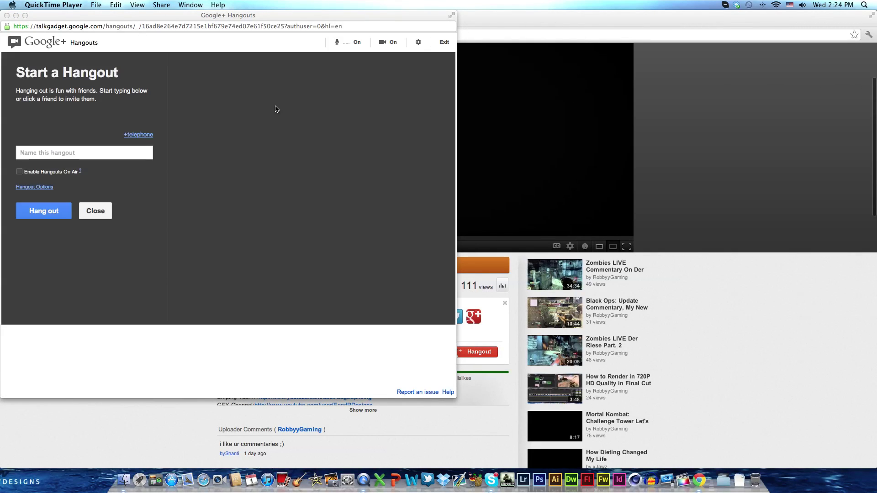
Step: Enter 'Robby's Livestream' as the hangout name and tick Enable Hangouts On Air
click(72, 152)
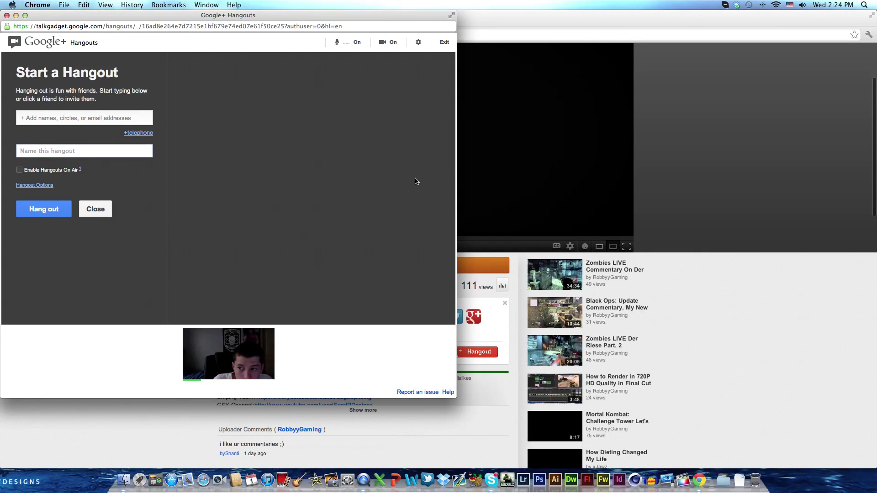
text(Robbys)
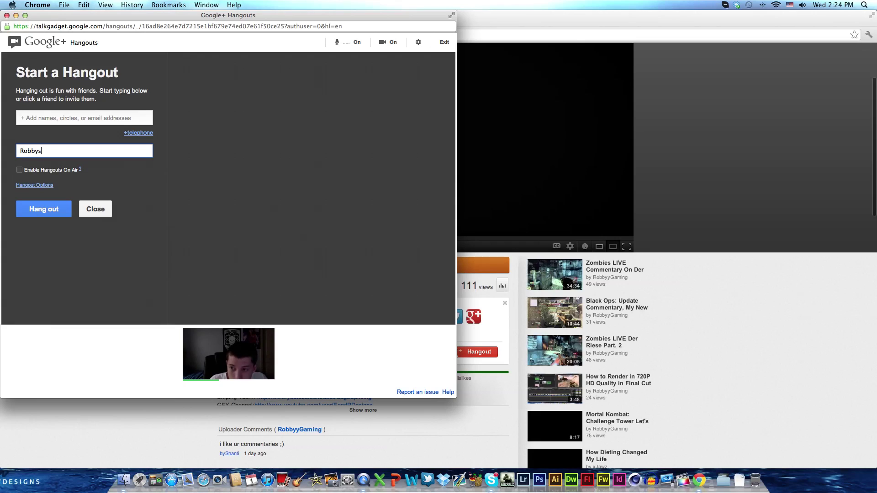
key(BackSpace)
text('s Liv)
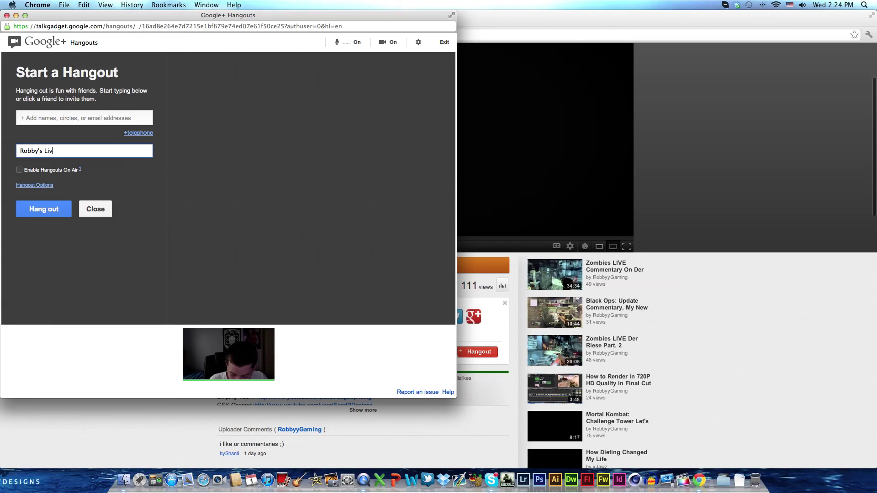
text(est)
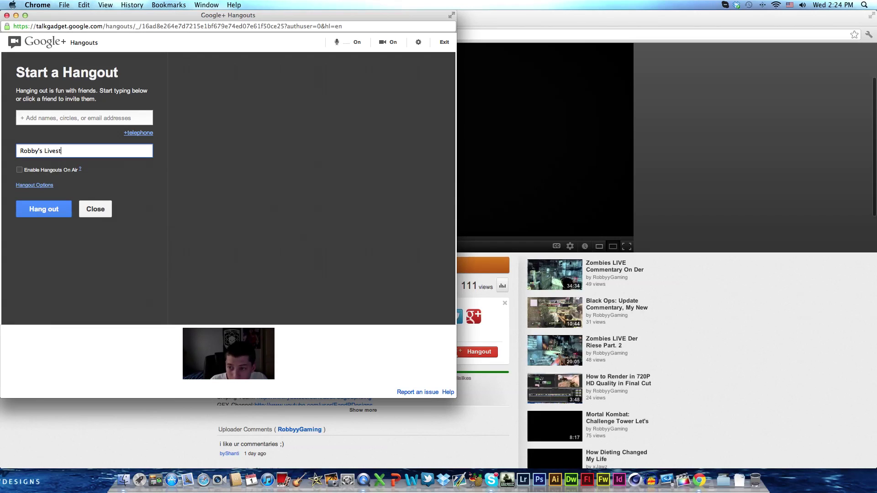
text(ream)
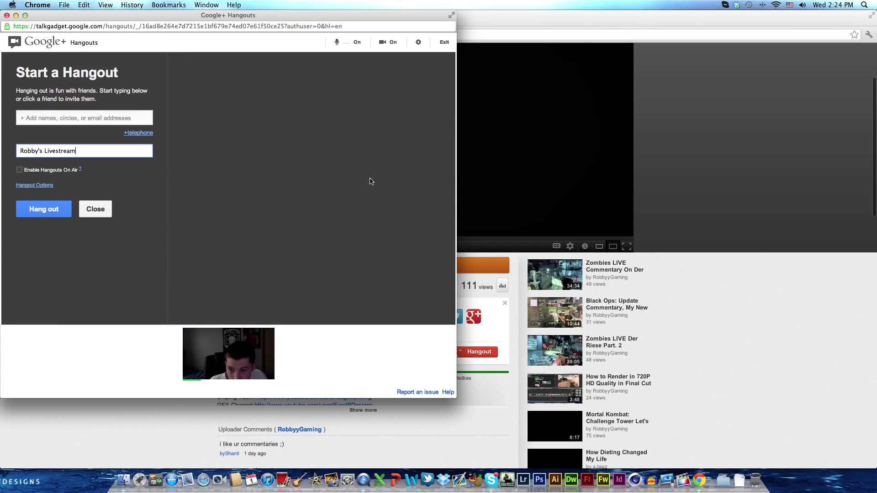
click(19, 170)
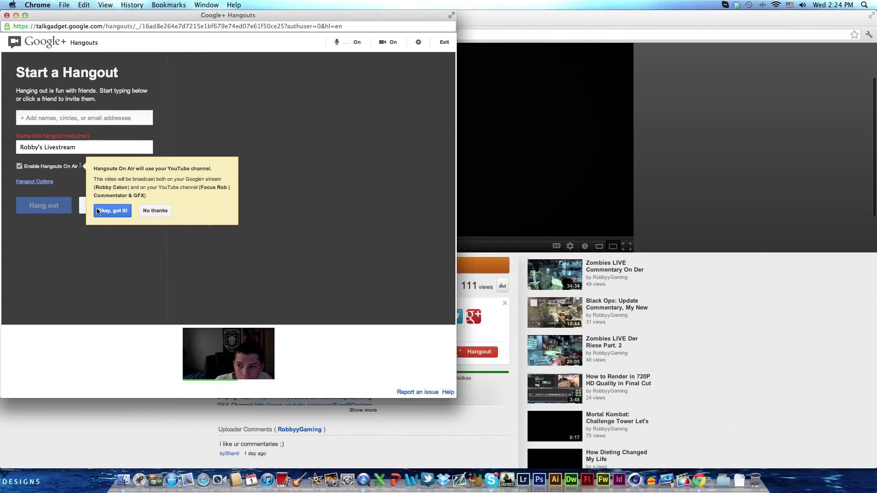
Step: Start the On Air hangout, dismiss the YouTube welcome notice, and pause the MW3 video at 0:02
click(112, 210)
click(44, 205)
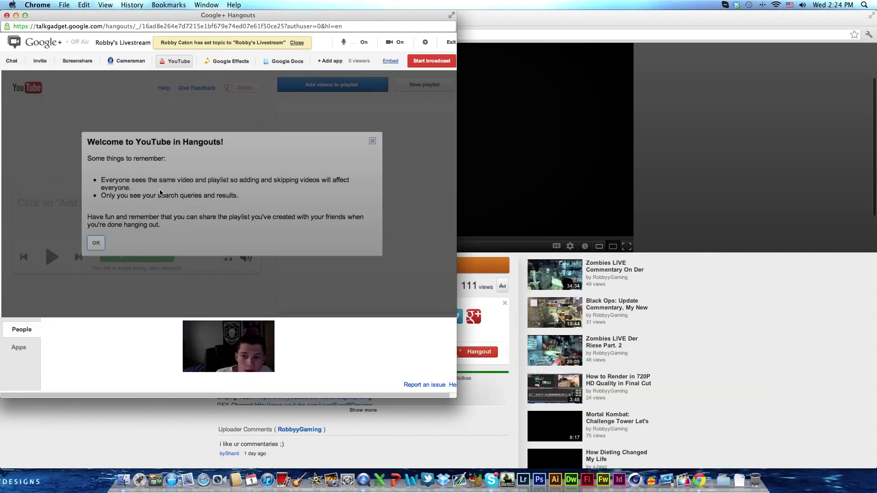
click(98, 240)
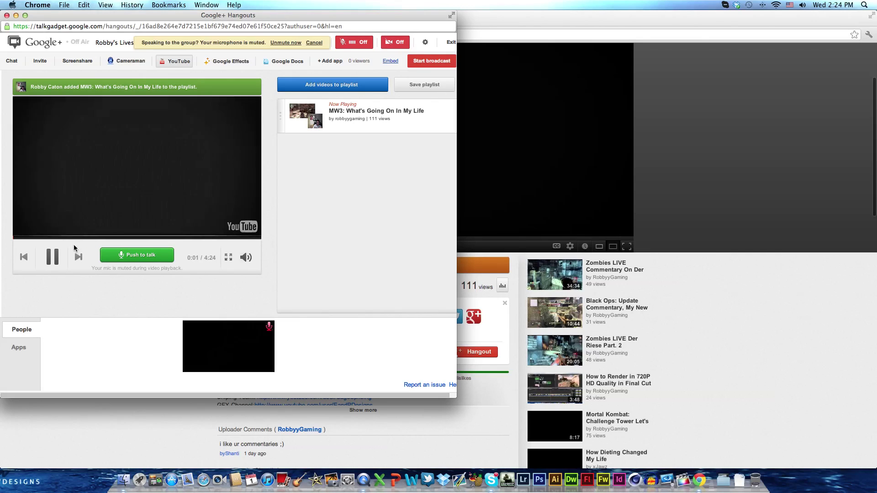
click(53, 257)
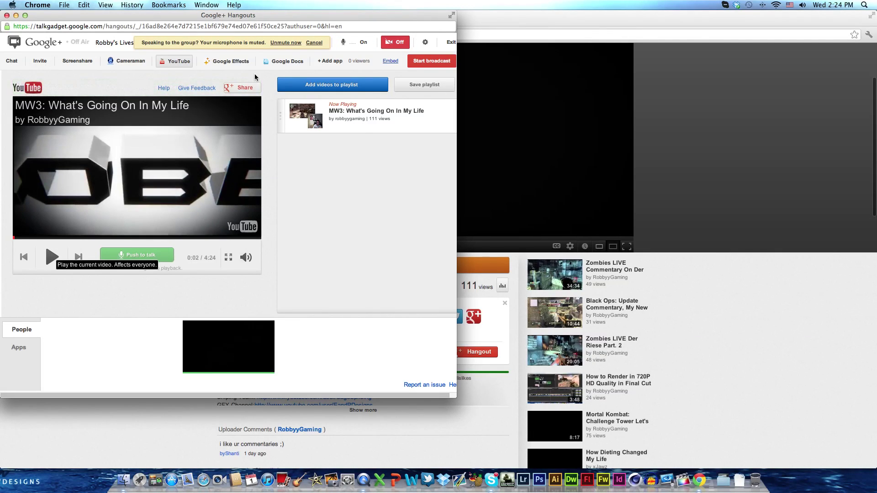
click(77, 61)
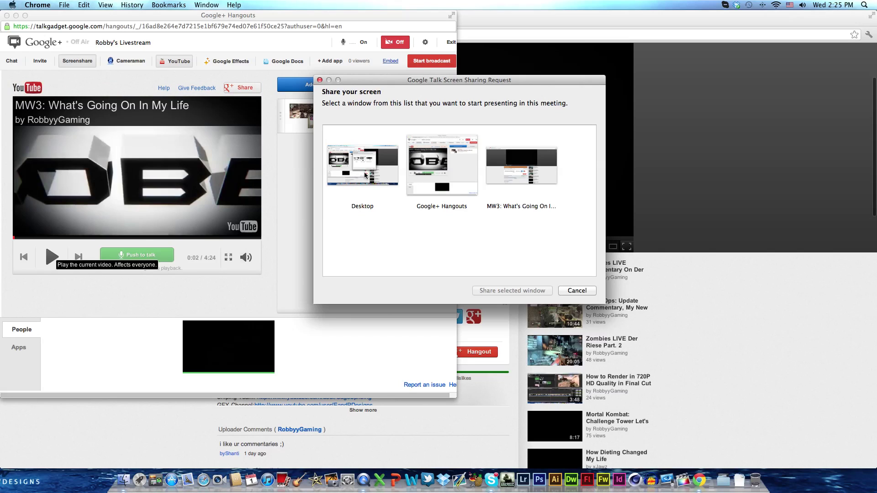
Step: Select the Desktop thumbnail and share it in the hangout
click(366, 176)
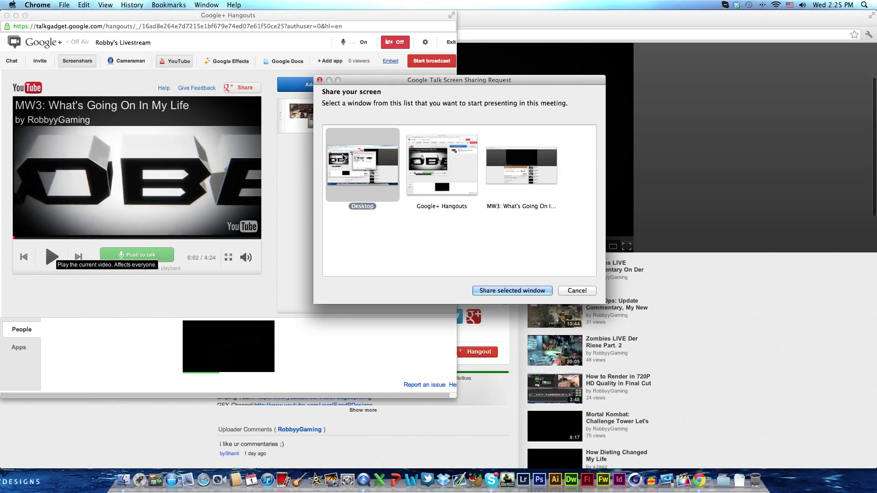
click(495, 294)
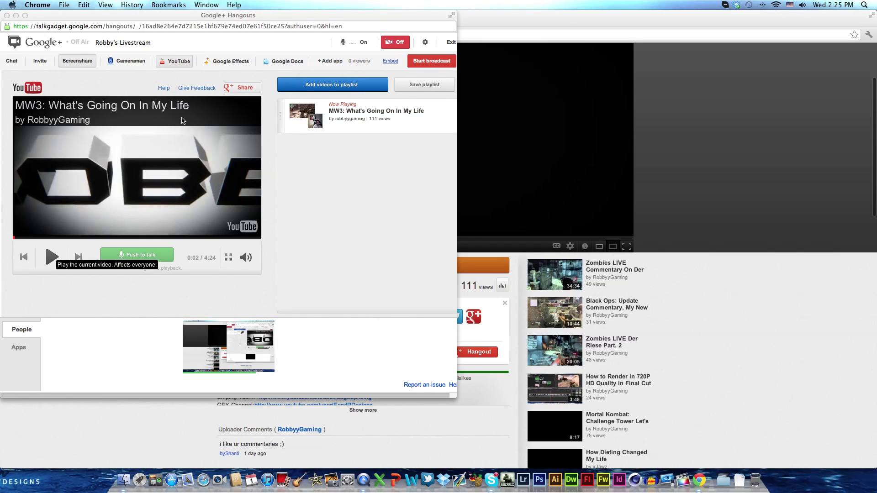
Step: Mute the mic, review device settings without saving, then bring up QuickTime Player's recording menu
click(356, 43)
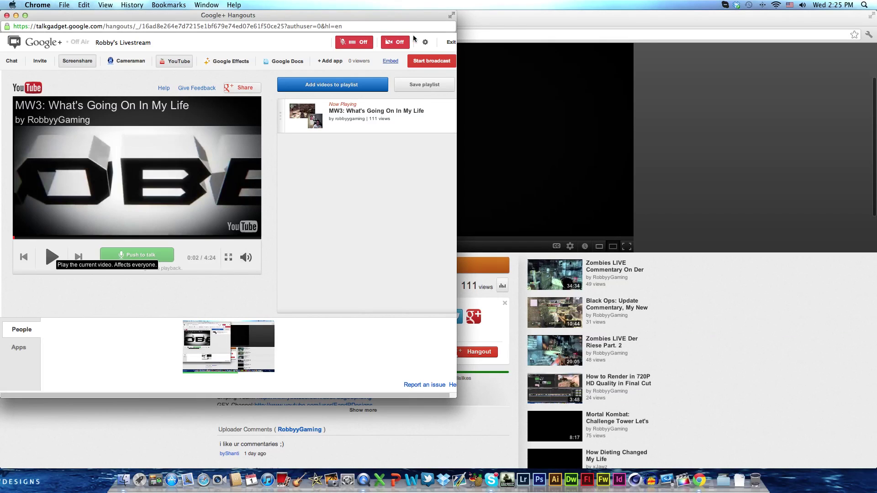
click(426, 42)
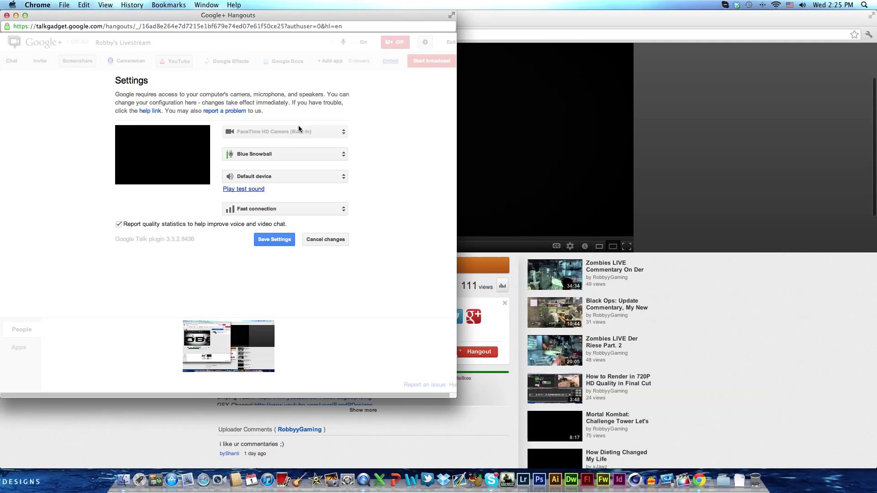
click(325, 239)
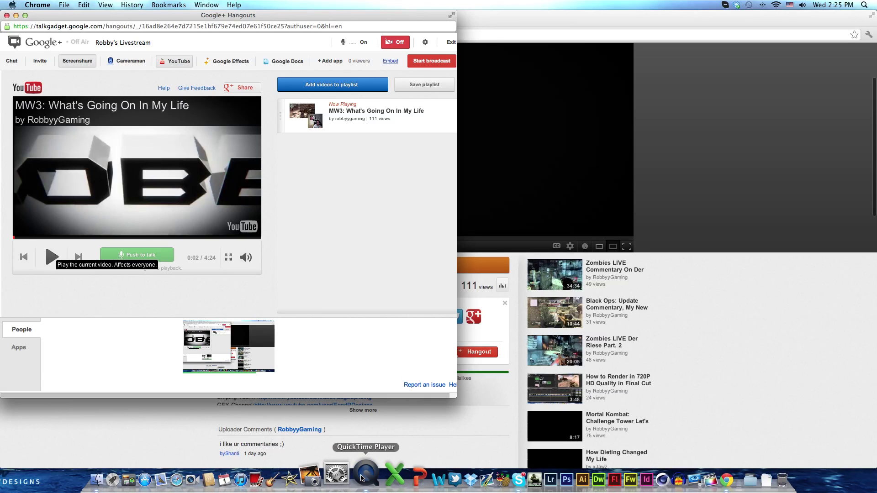
right_click(362, 475)
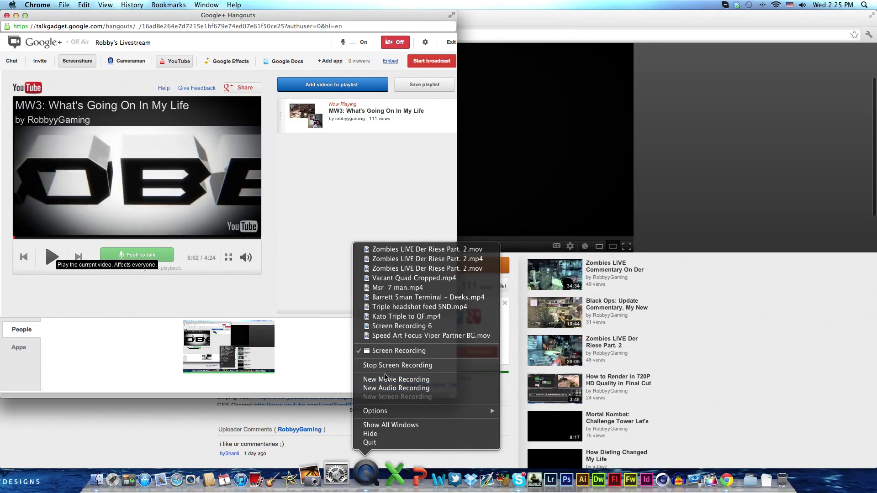